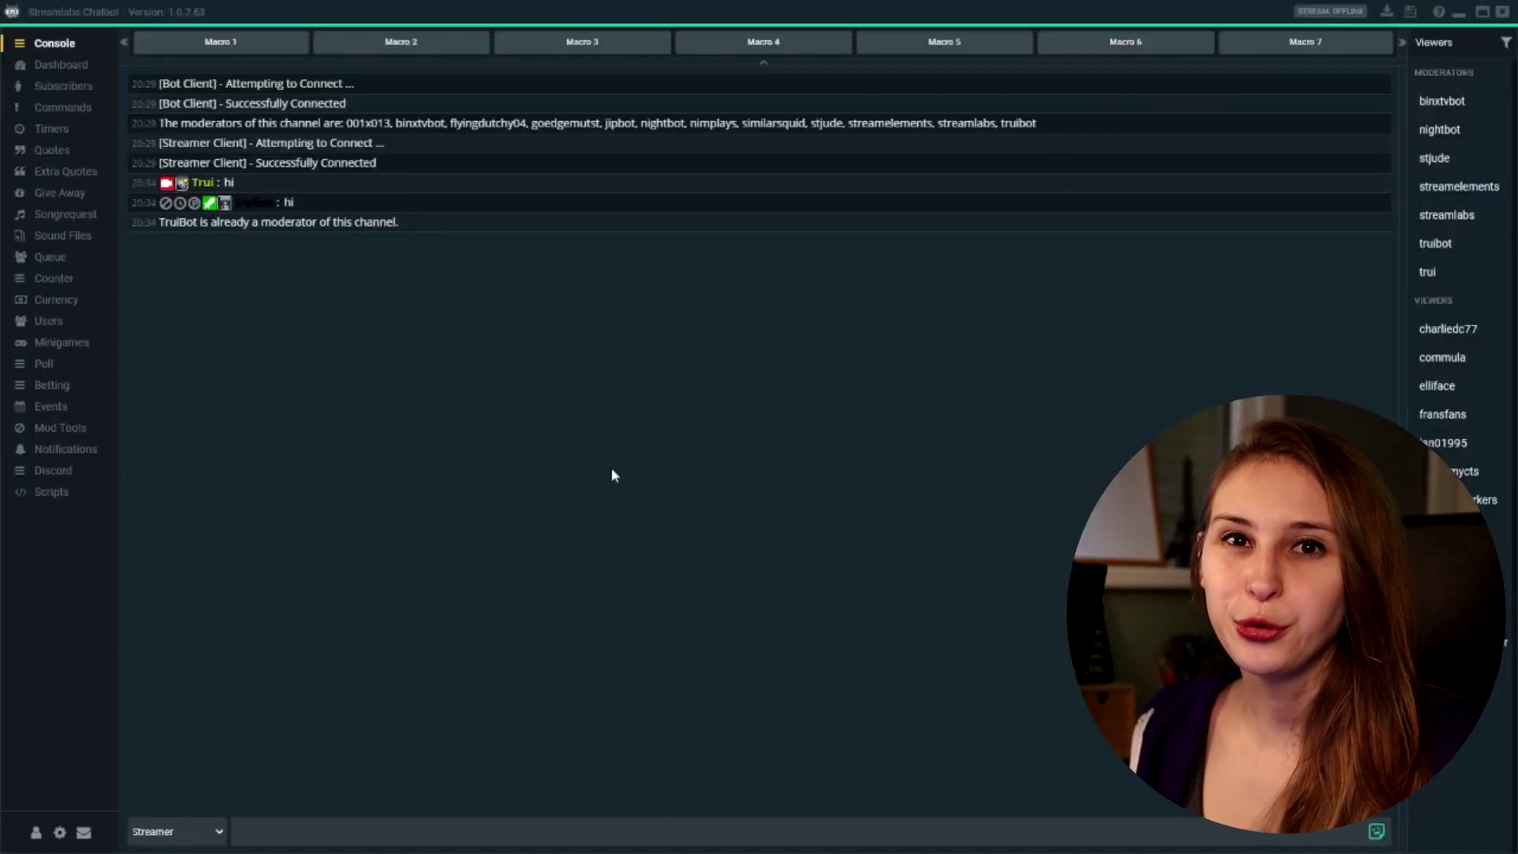
Switch on Link Protection in Mod Tools so subscribers are auto-permitted
click(51, 432)
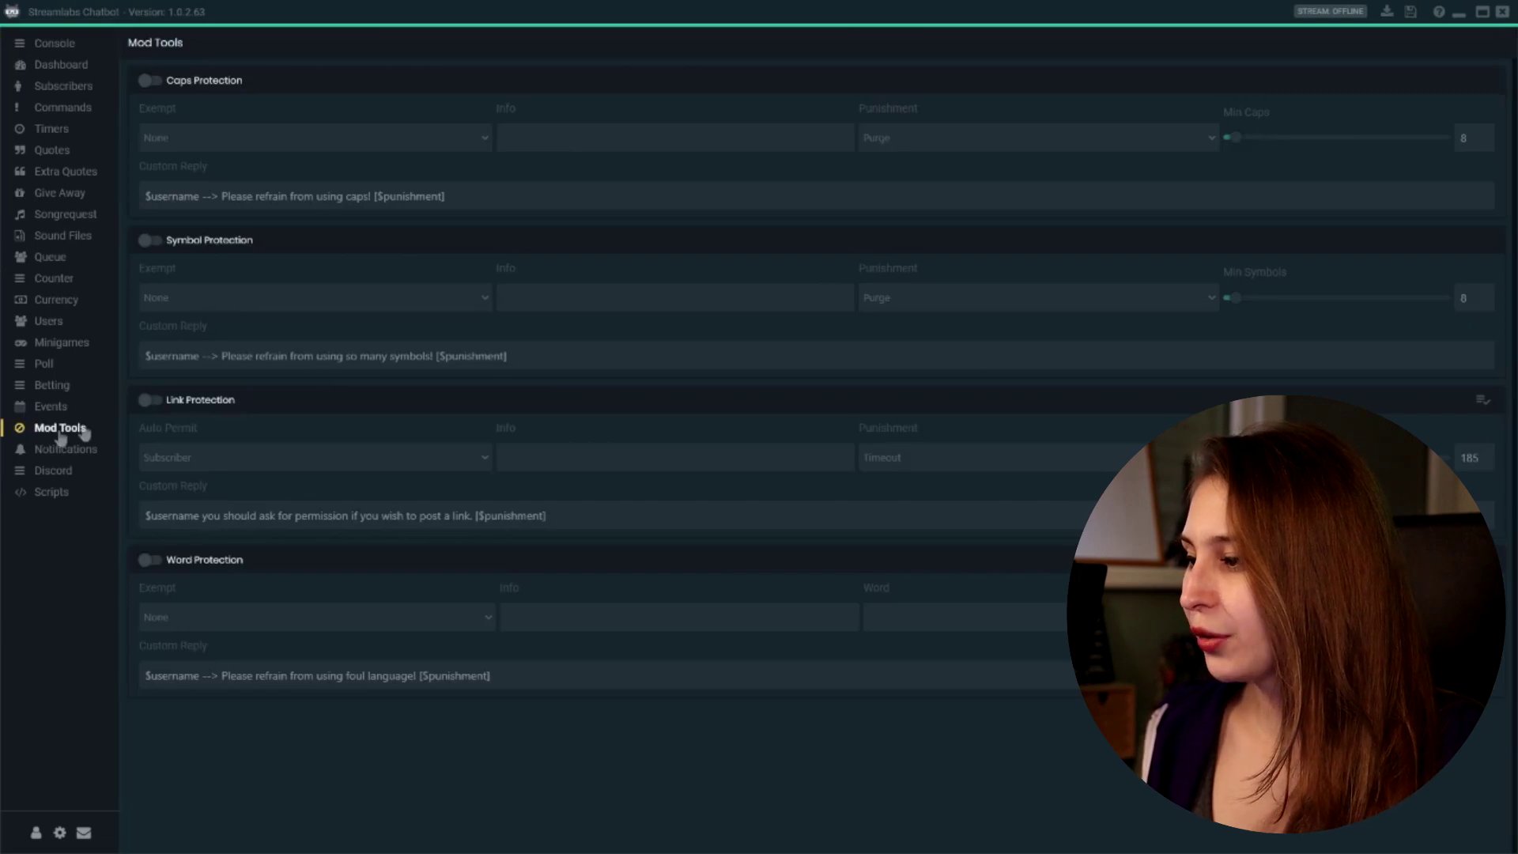
click(149, 401)
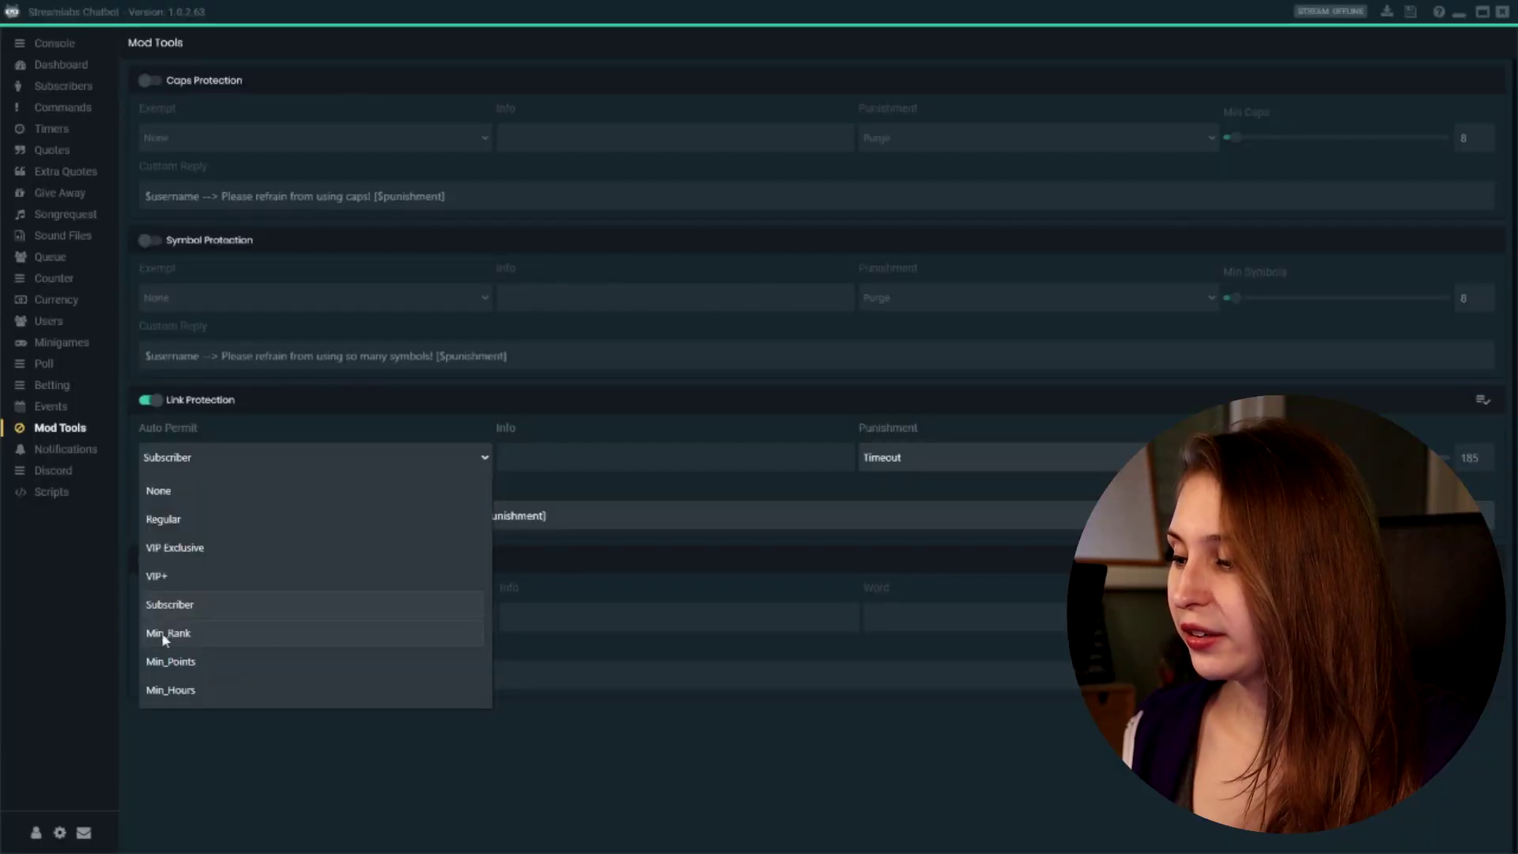
click(205, 634)
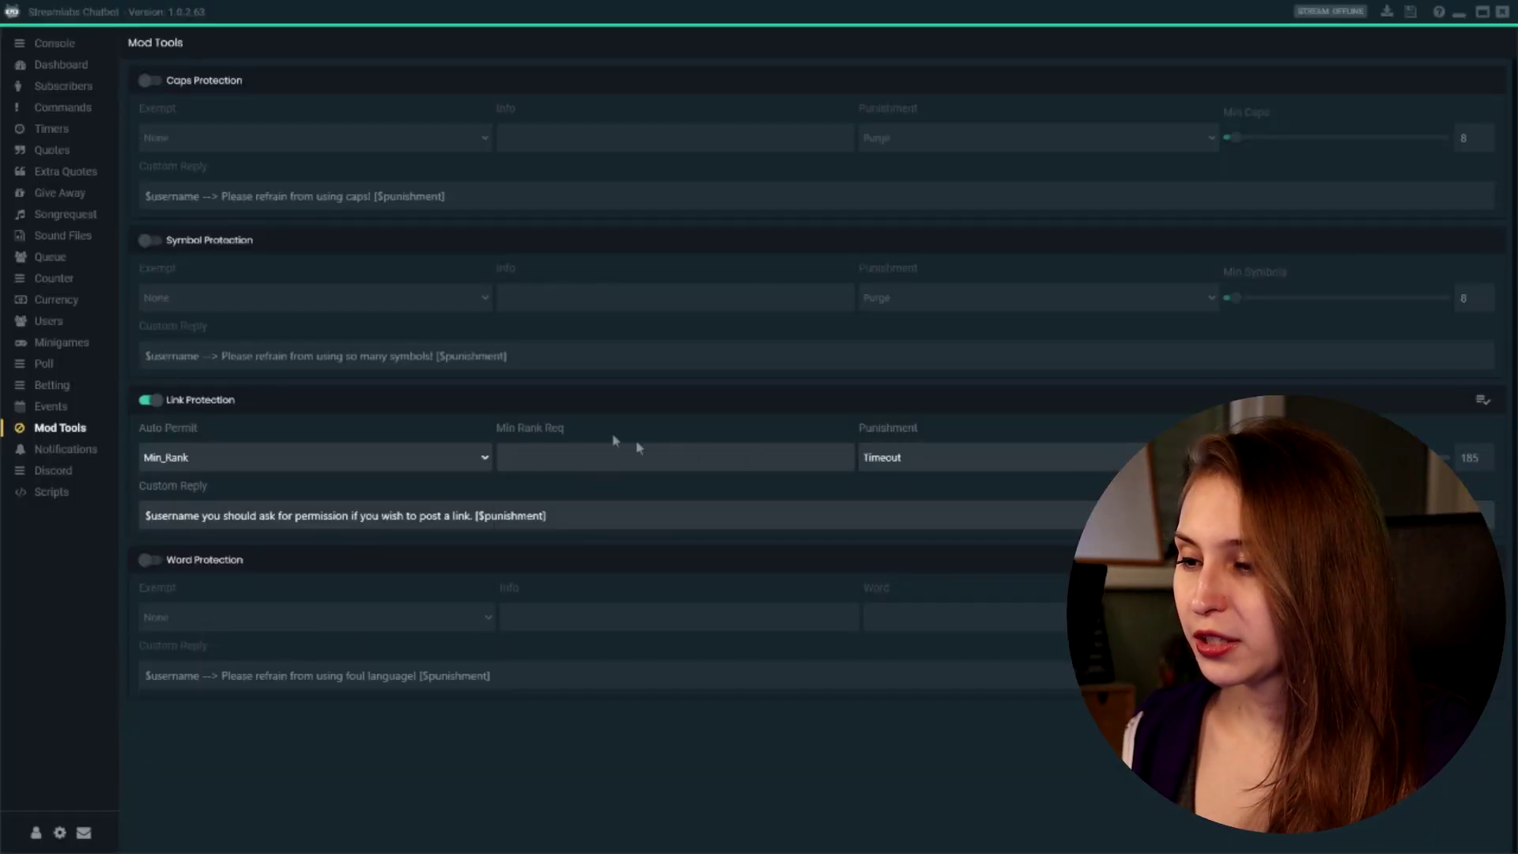
click(448, 458)
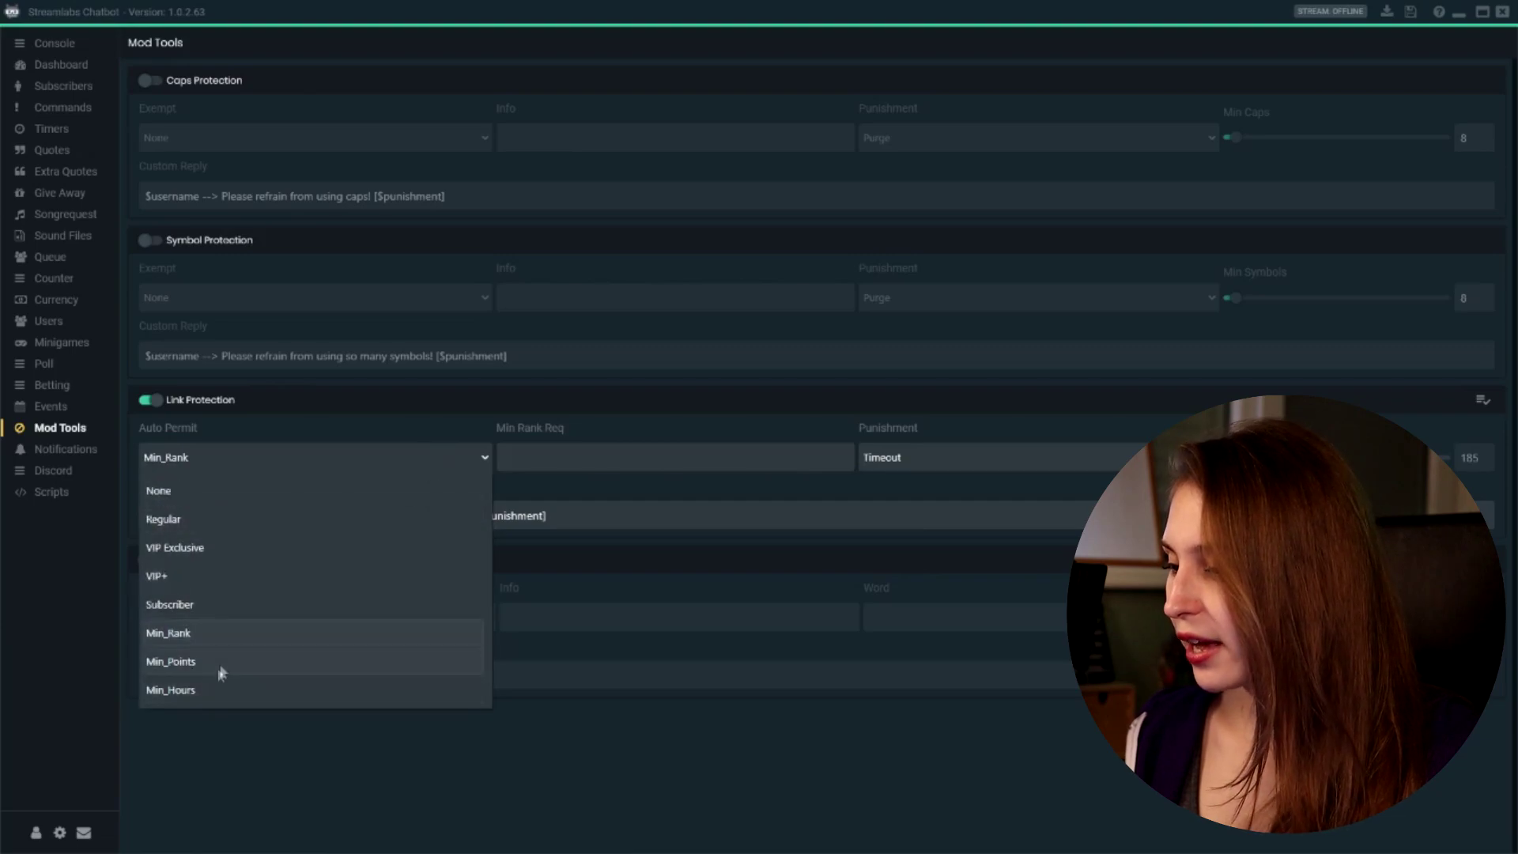
click(191, 662)
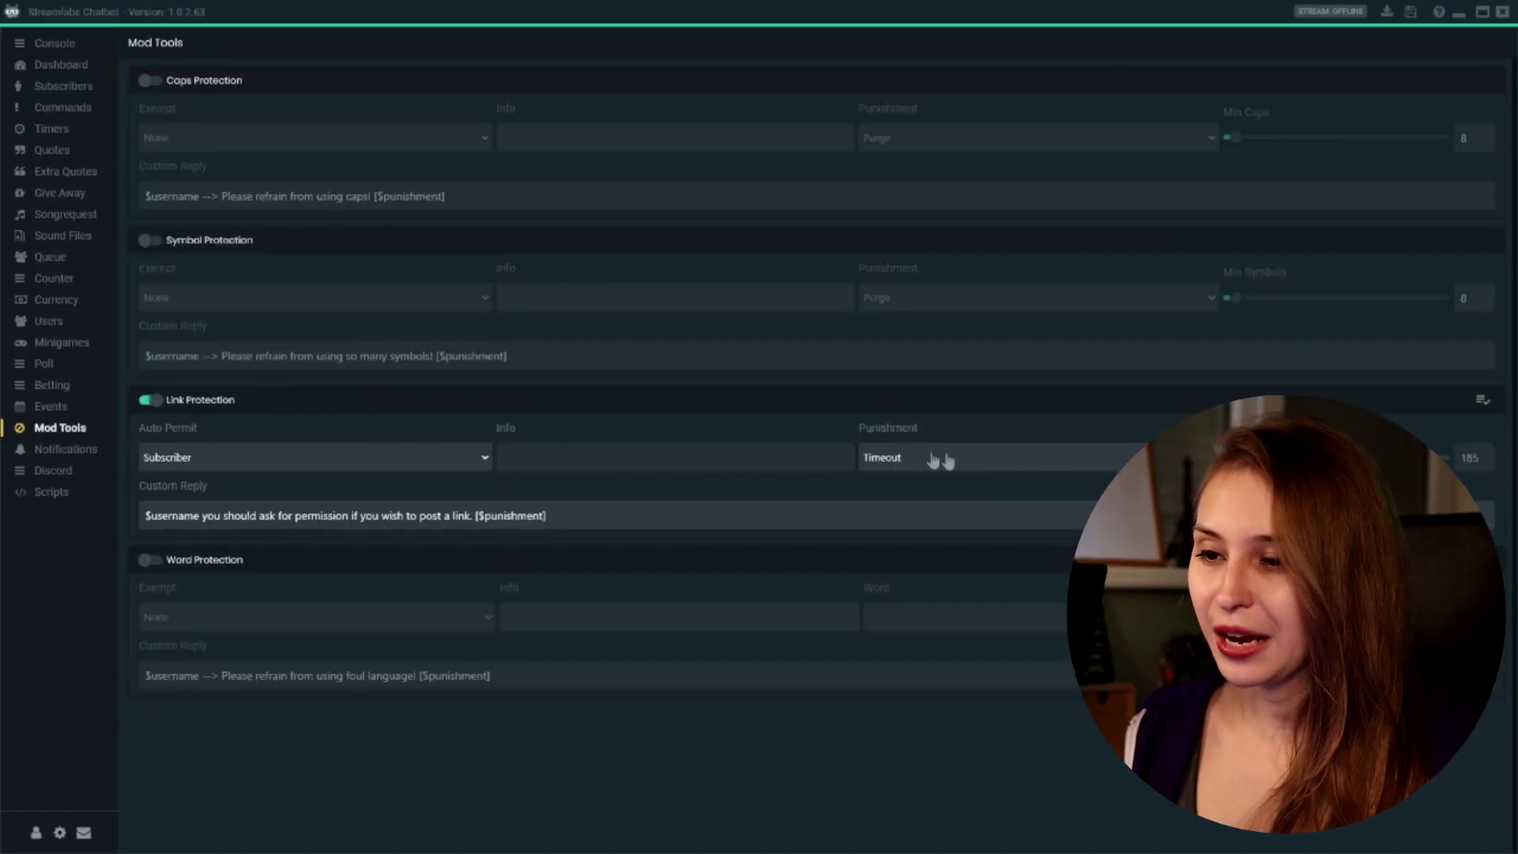
Keep Timeout as the link punishment after trying Purge, with permit duration 90
click(948, 461)
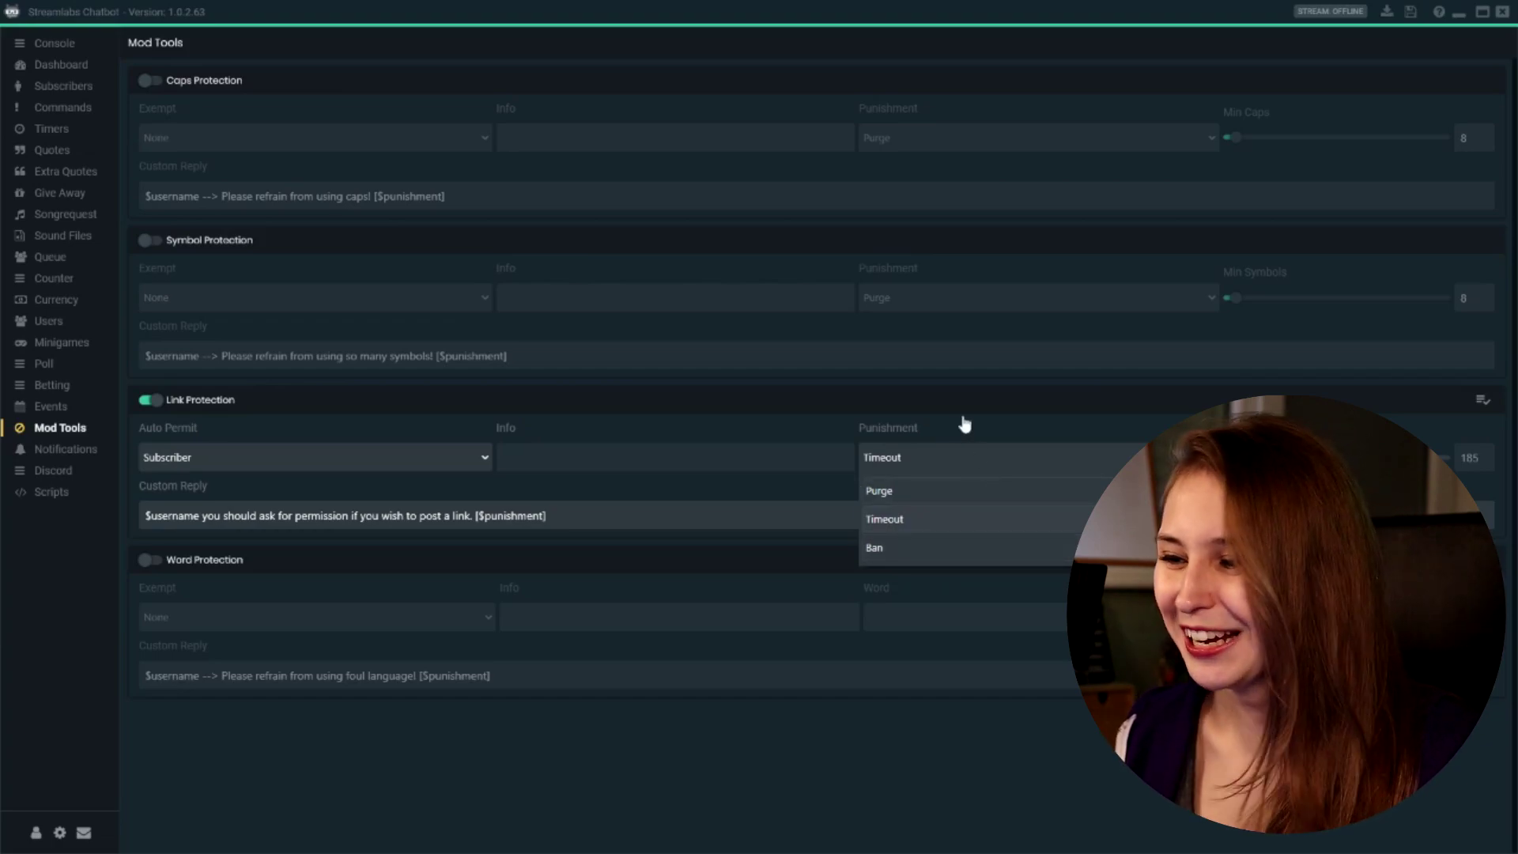
click(893, 520)
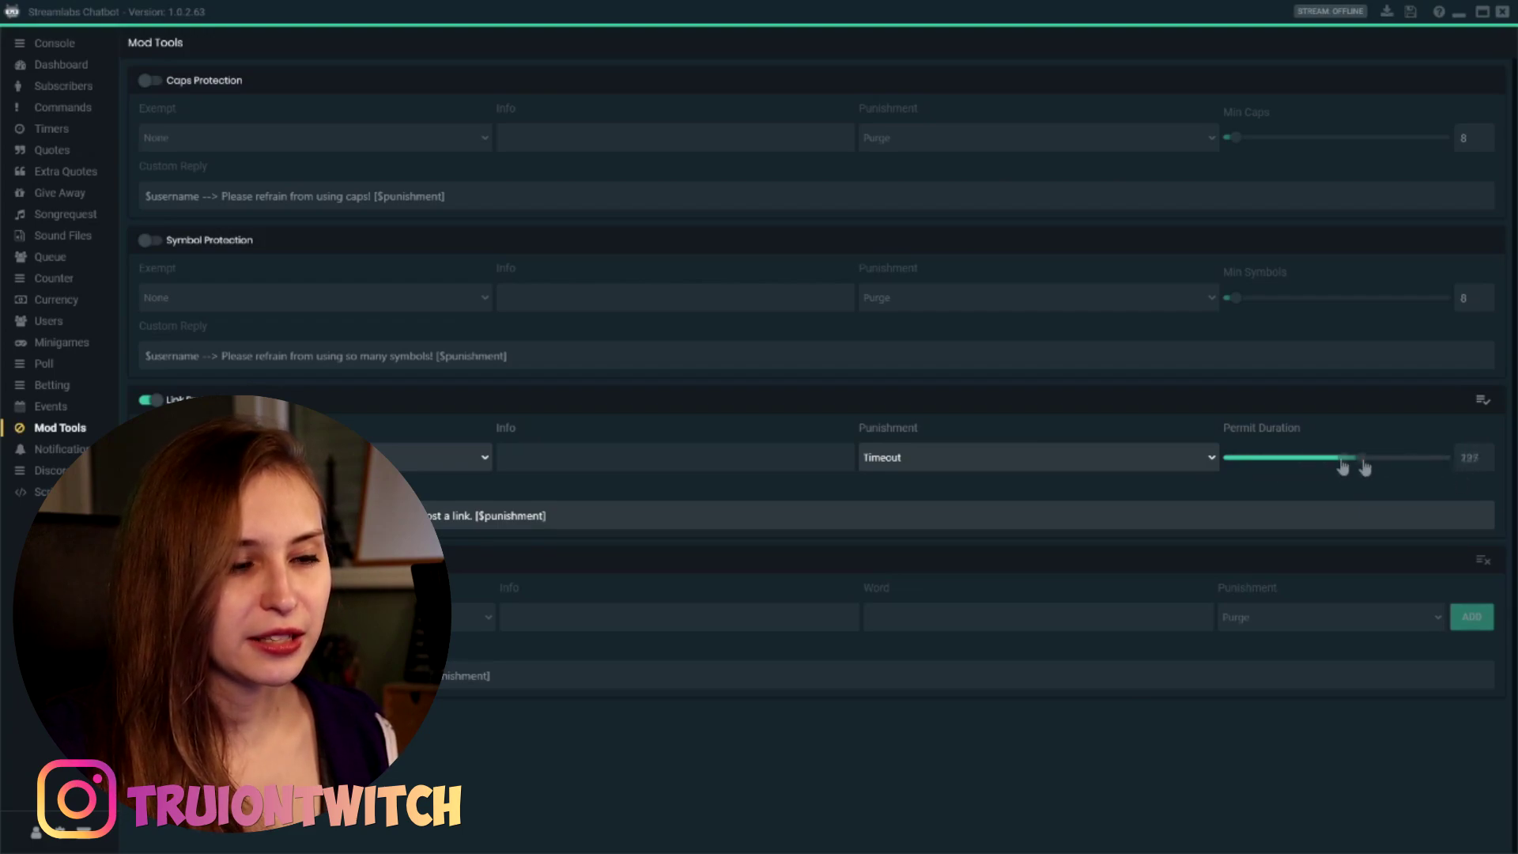
click(1121, 458)
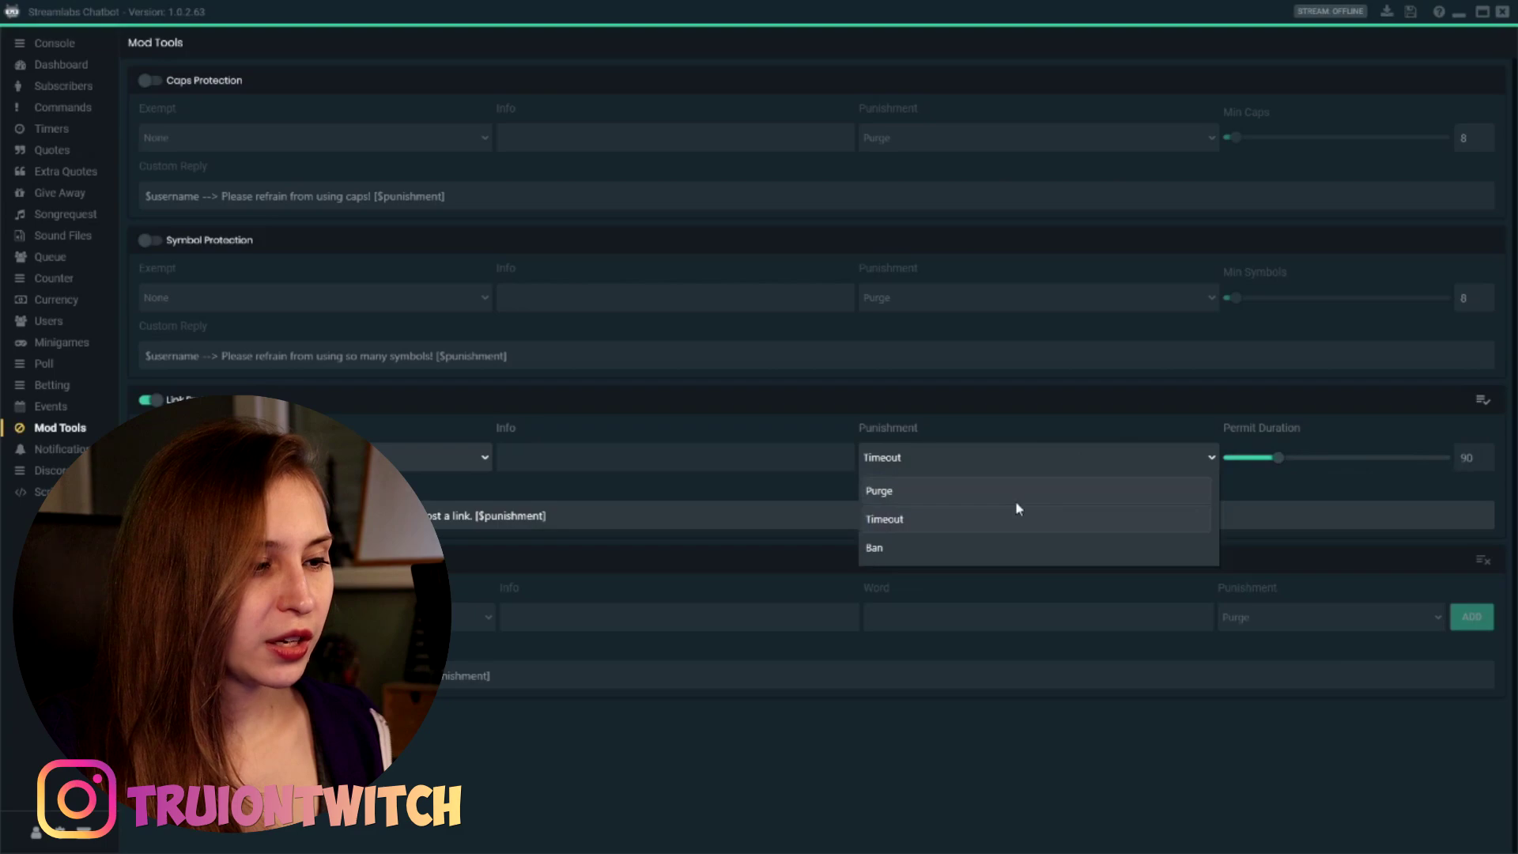
click(945, 494)
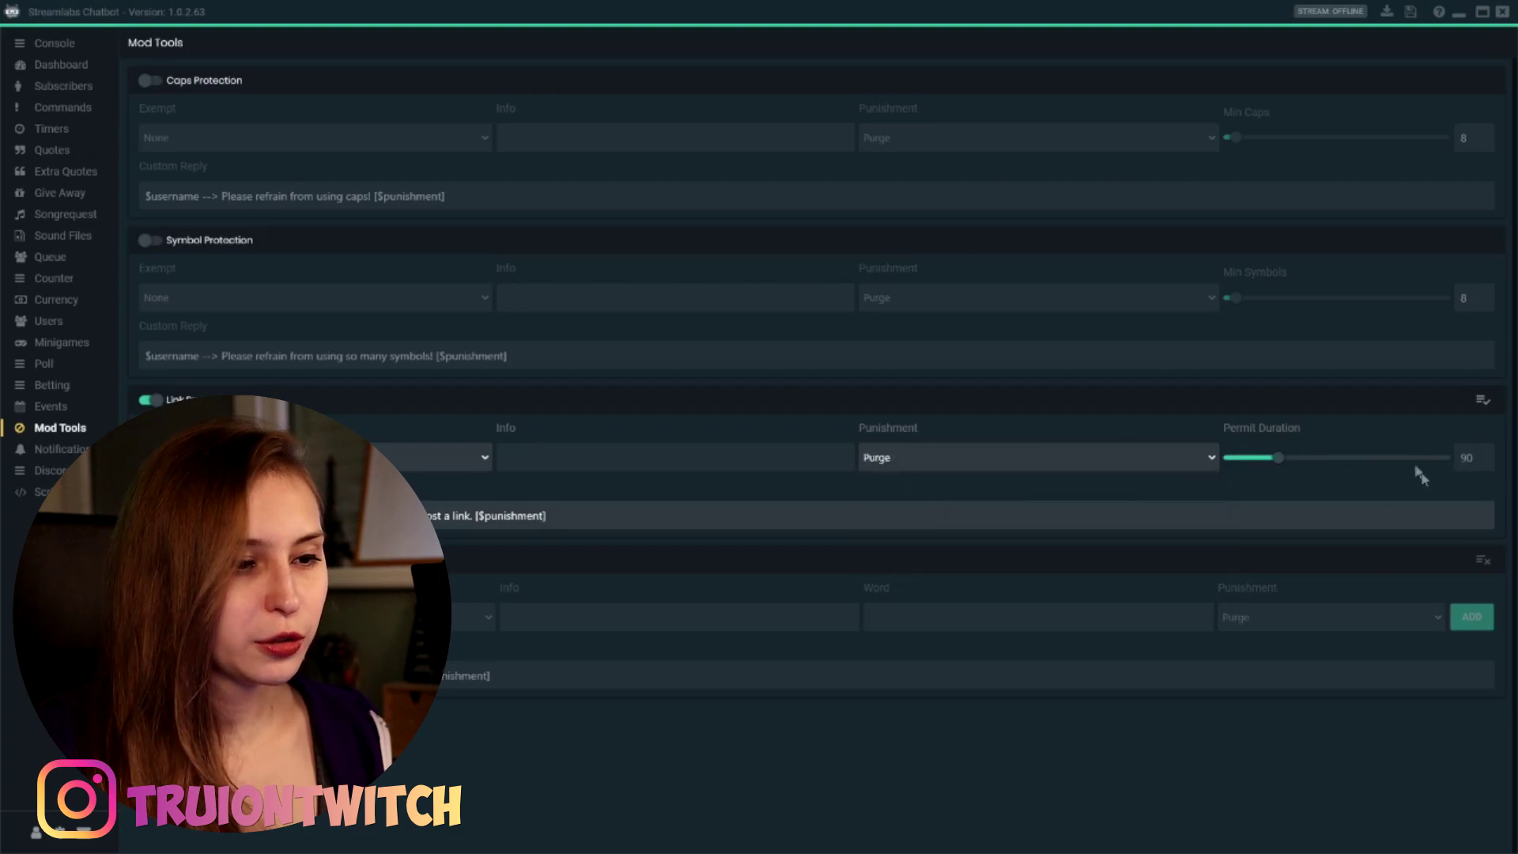
click(1133, 458)
click(1007, 528)
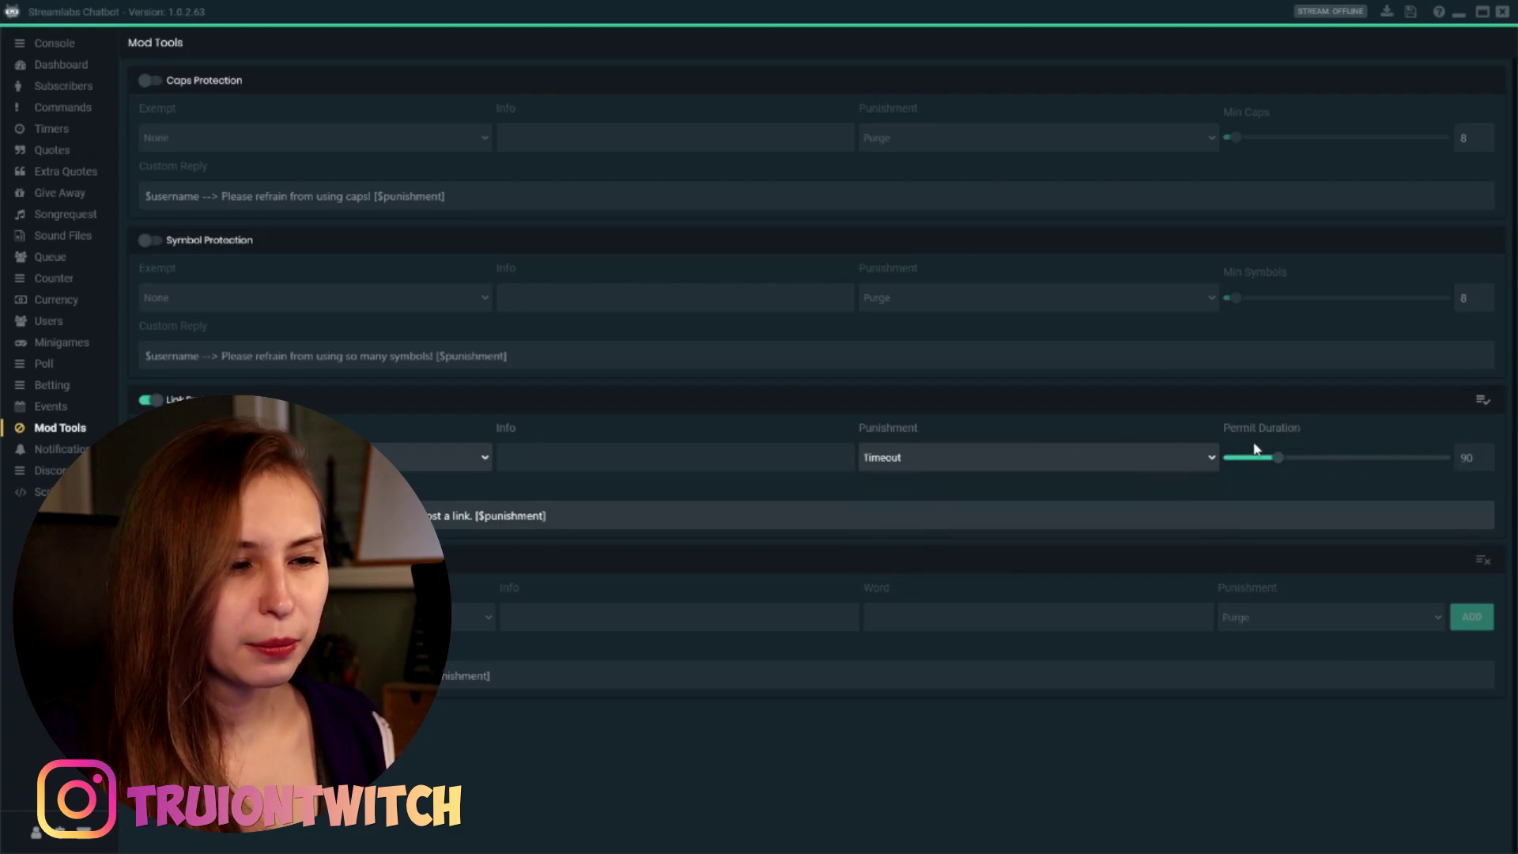